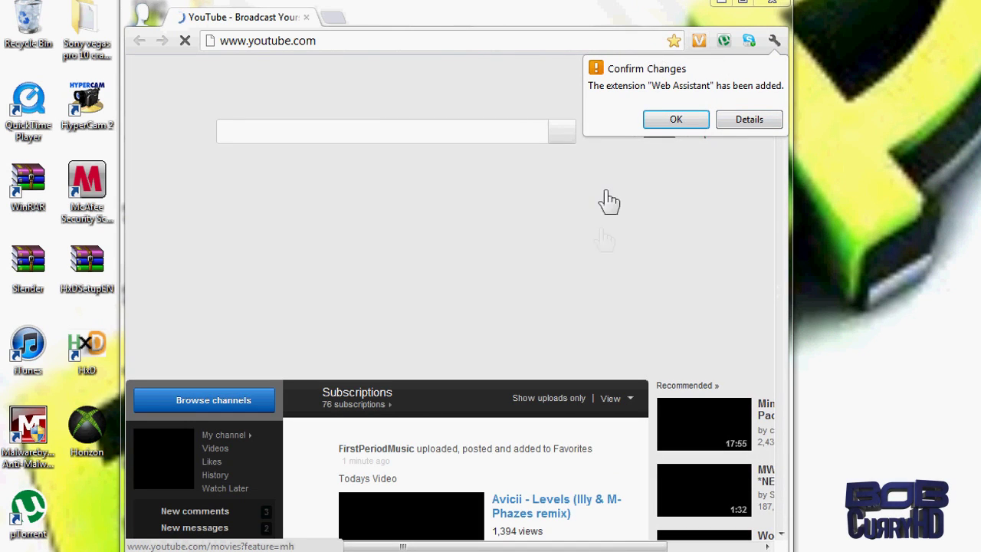
# Dismiss the notice about the added Web Assistant extension and open Chrome's Extensions page
pyautogui.click(695, 123)
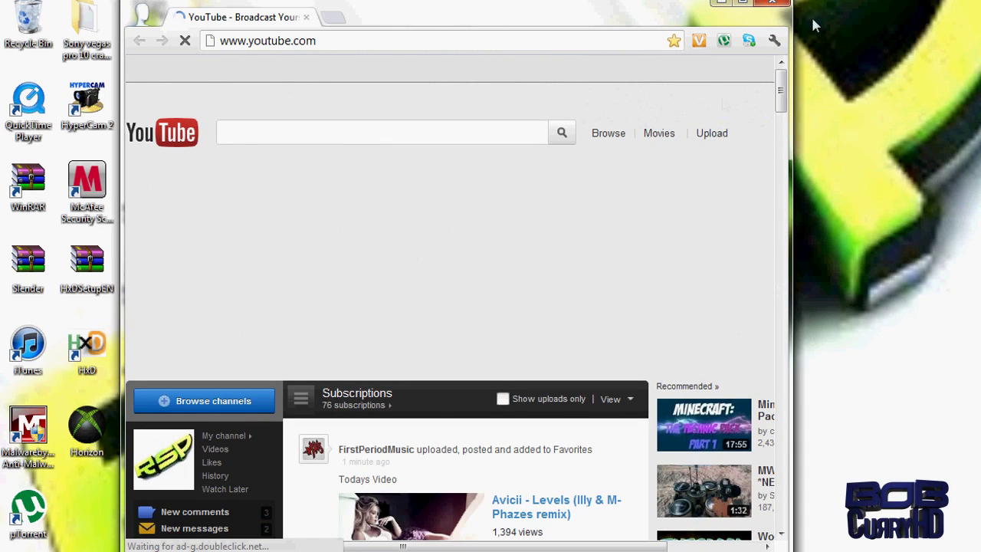
pyautogui.click(773, 40)
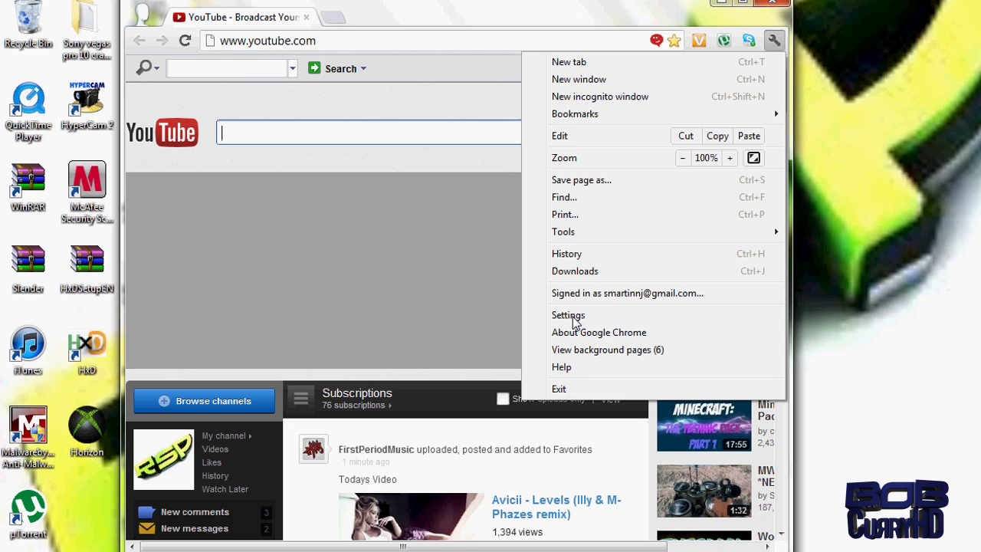
pyautogui.click(568, 315)
pyautogui.click(167, 136)
pyautogui.scroll(-1, 383, 300)
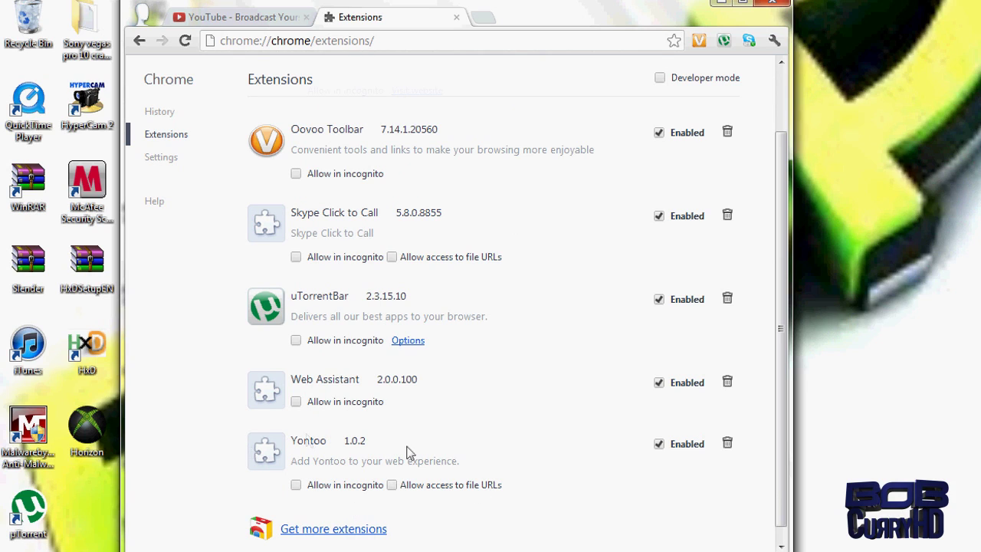
# Open the "Modern Warfare 3 - About 18 Players" video from the YouTube subscription feed and pause it
pyautogui.click(287, 16)
pyautogui.scroll(-5, 408, 387)
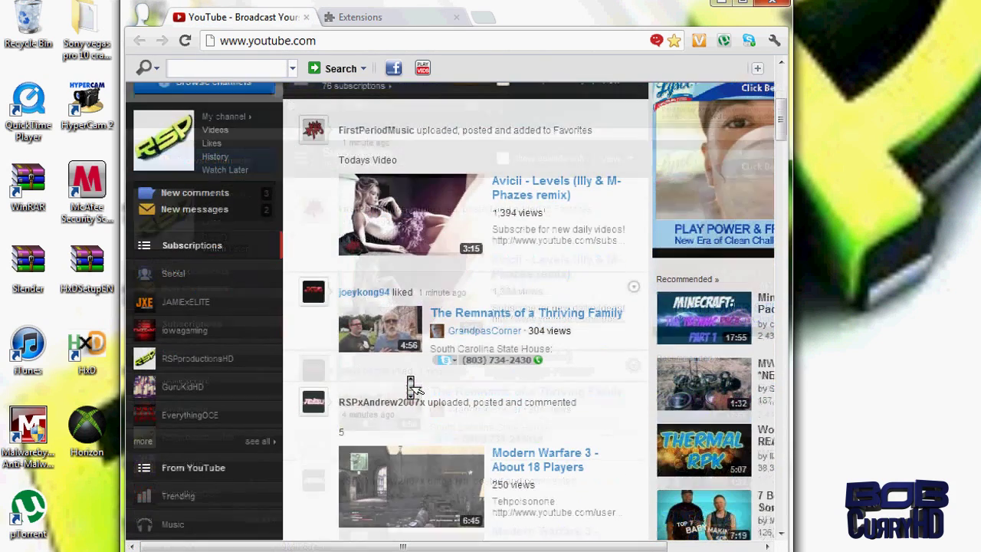
pyautogui.click(525, 469)
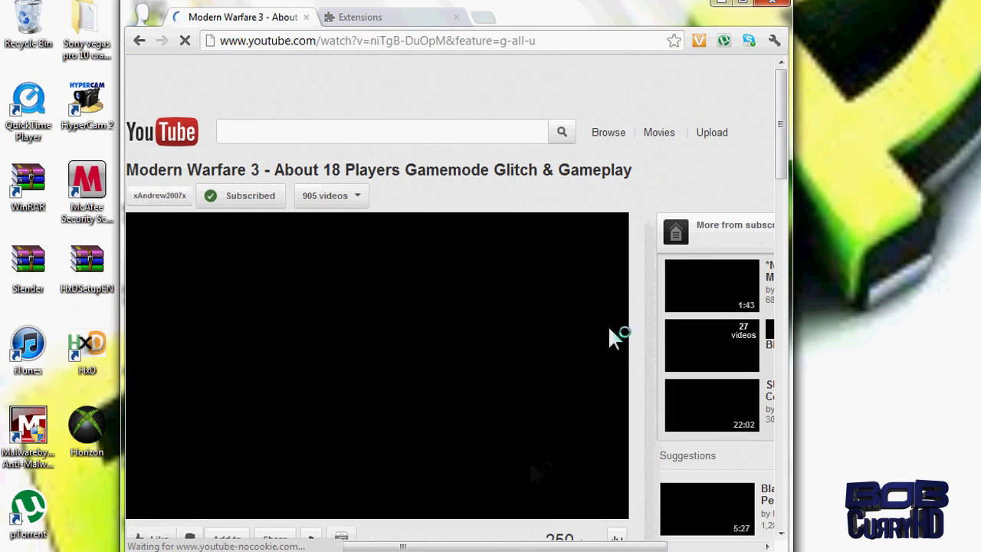
pyautogui.moveTo(784, 147); pyautogui.dragTo(785, 211)
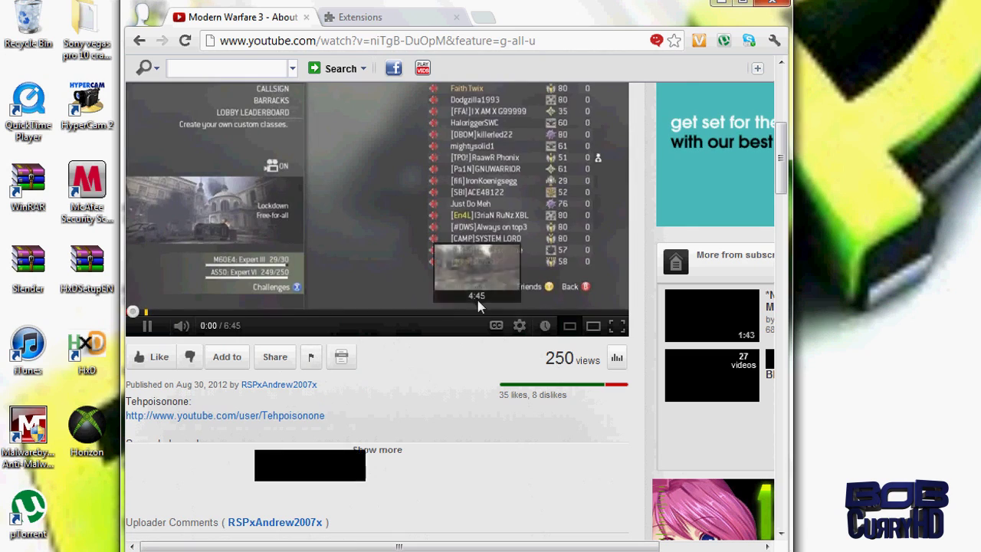
pyautogui.click(331, 235)
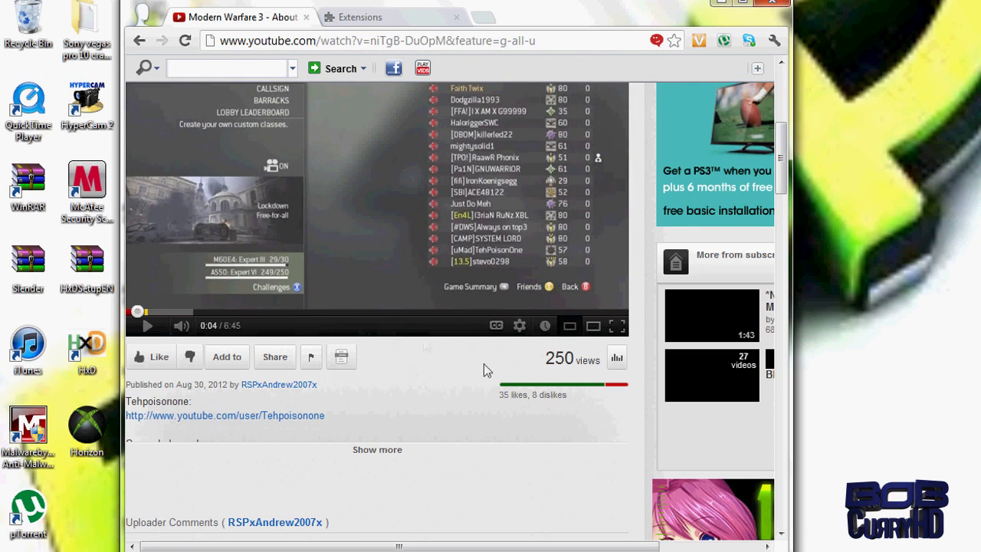
# Examine the audio and video formats offered by the Download option below the paused video
pyautogui.scroll(1, 345, 399)
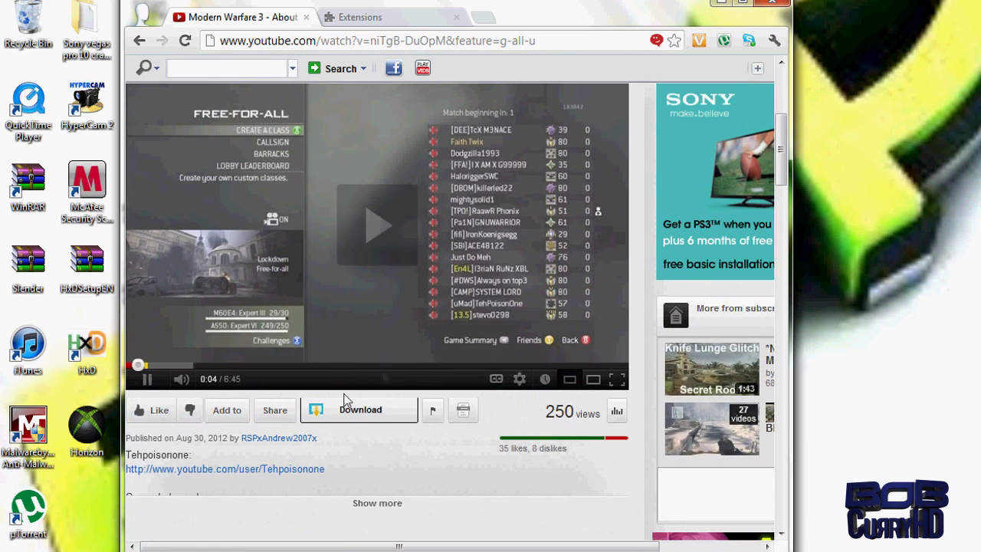
pyautogui.click(354, 298)
pyautogui.click(328, 418)
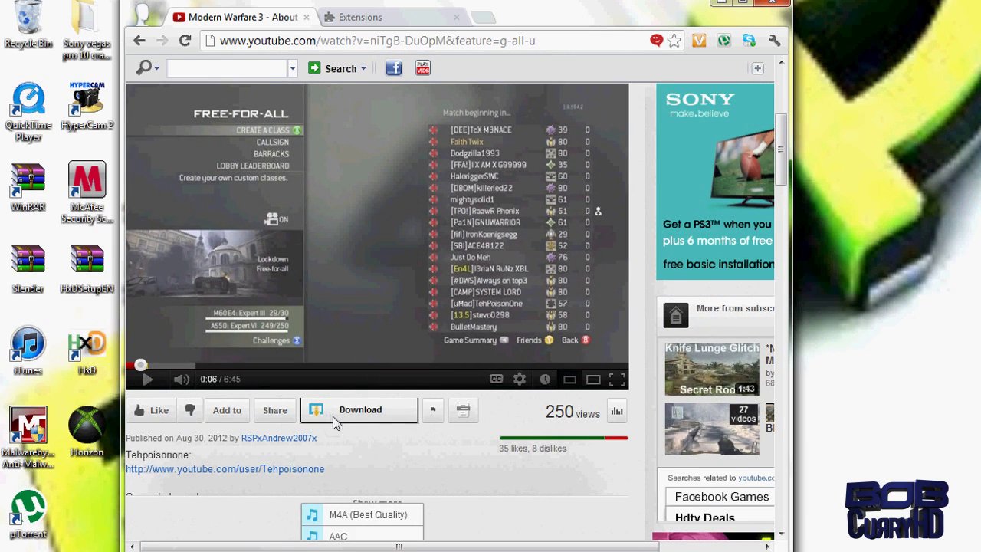
pyautogui.scroll(-3, 368, 444)
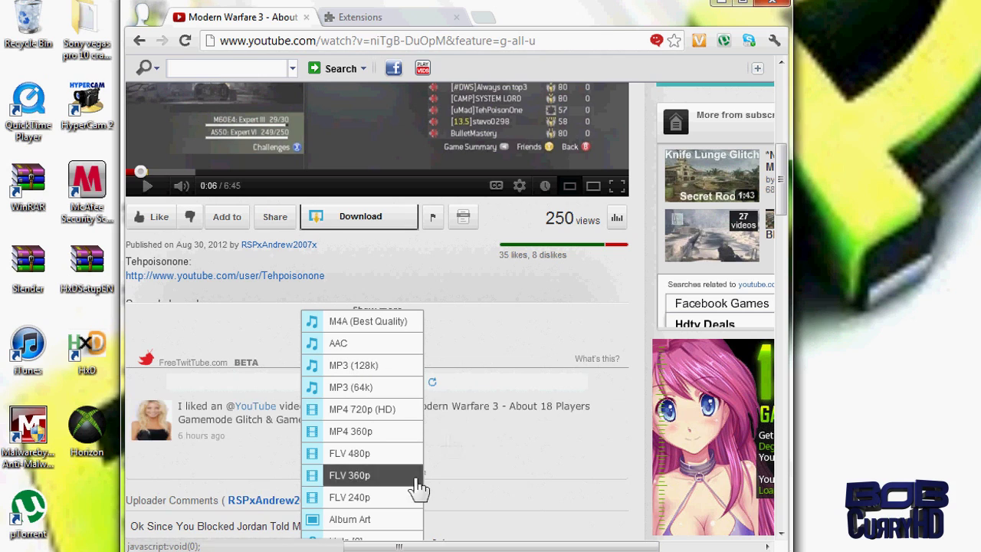
pyautogui.scroll(-1, 356, 408)
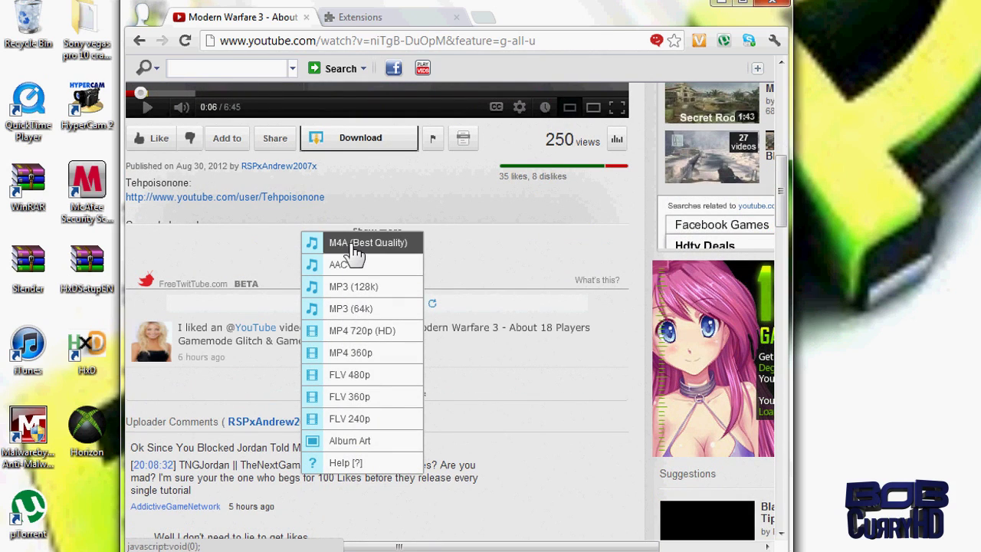
pyautogui.click(333, 141)
# Disable the Yontoo and Web Assistant extensions
pyautogui.click(364, 17)
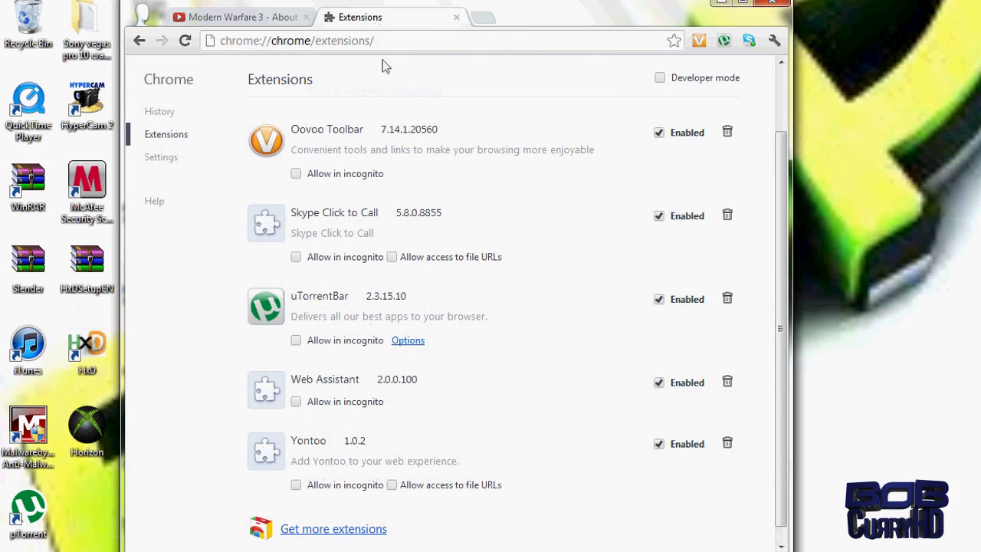
pyautogui.click(657, 445)
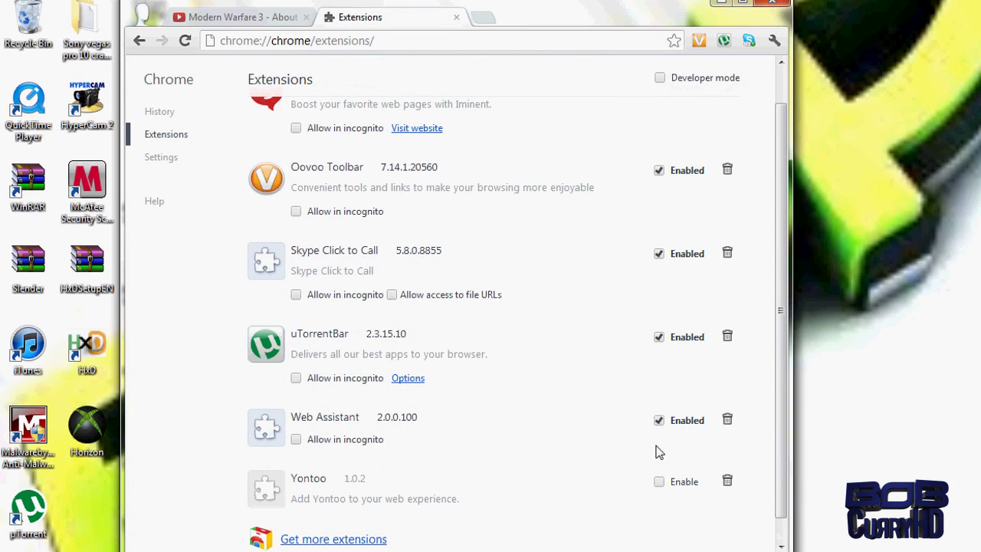
pyautogui.click(658, 420)
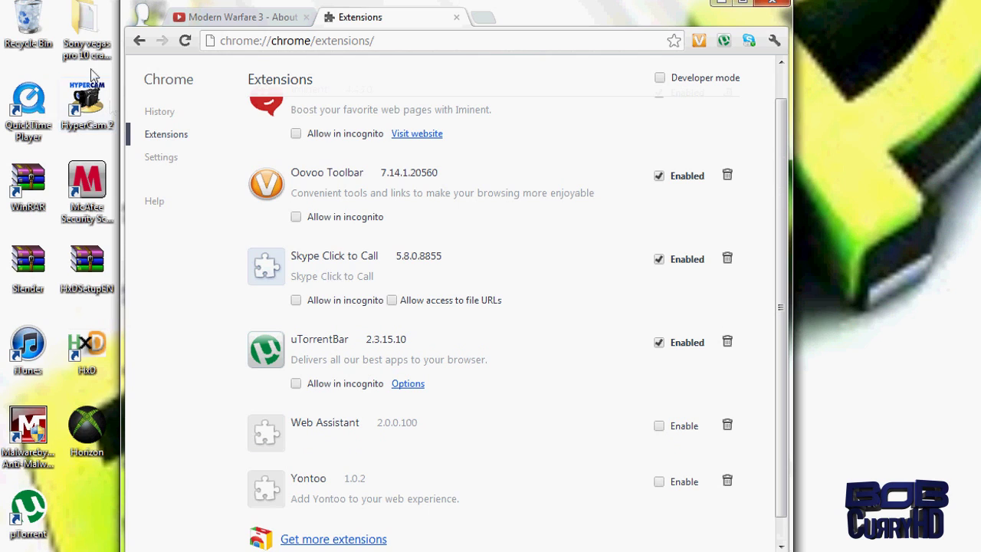
# Reload the YouTube video page, skip the ad and check the row below the player for the Download option
pyautogui.click(222, 17)
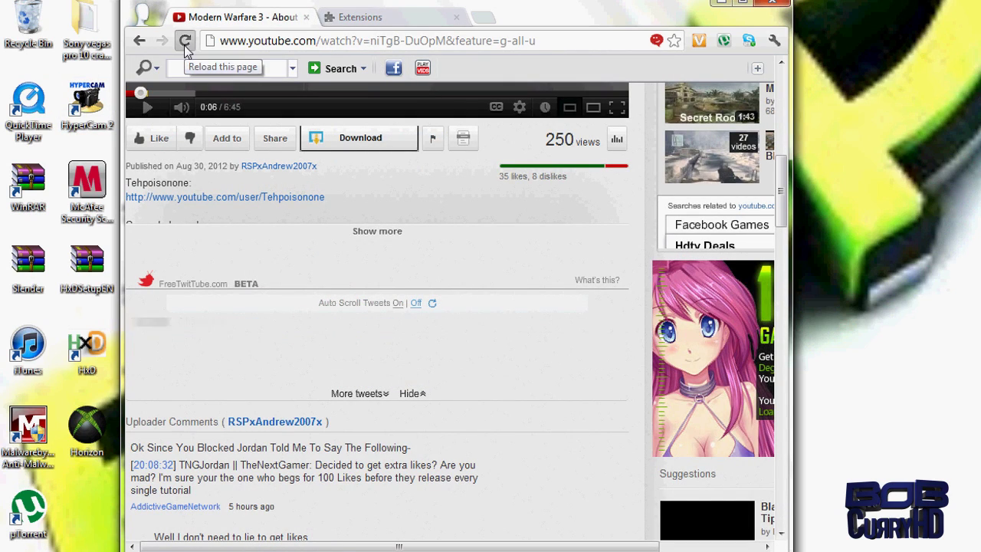
pyautogui.press('F5')
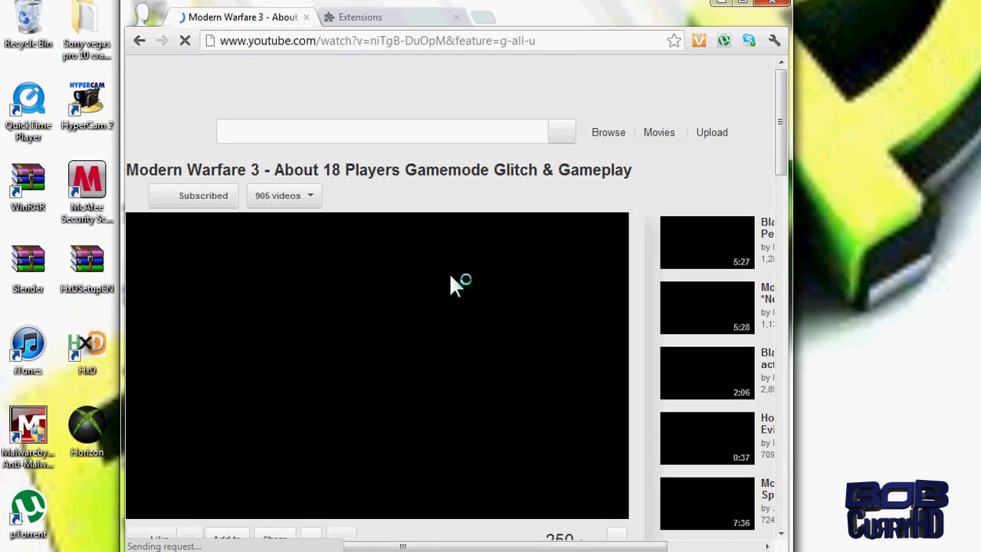
pyautogui.scroll(-2, 387, 335)
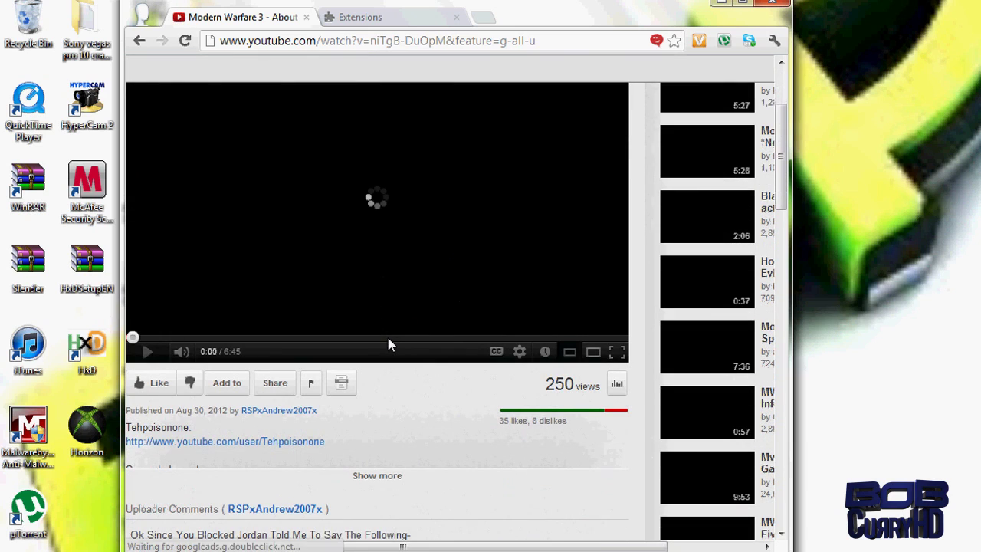
pyautogui.press('F5')
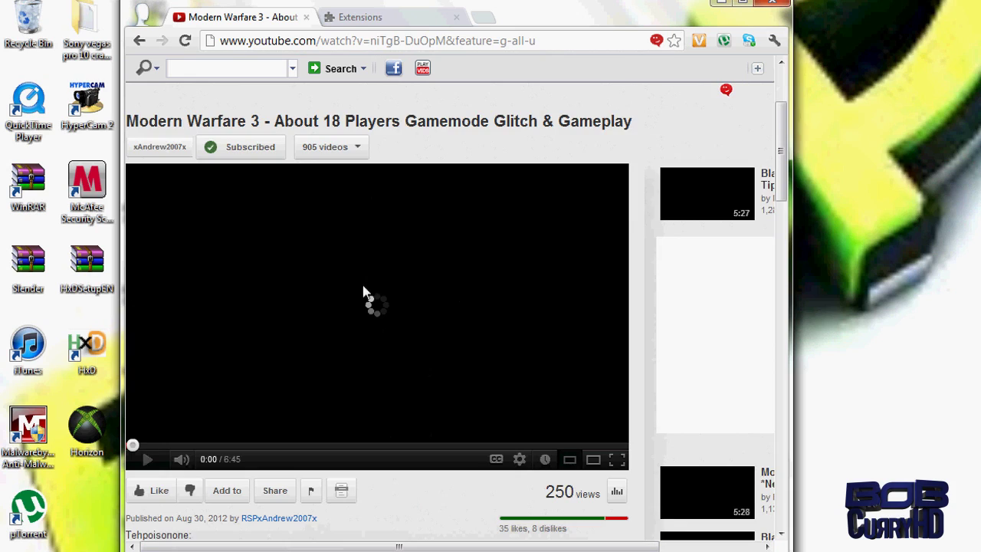
pyautogui.scroll(1, 363, 291)
pyautogui.scroll(-1, 460, 430)
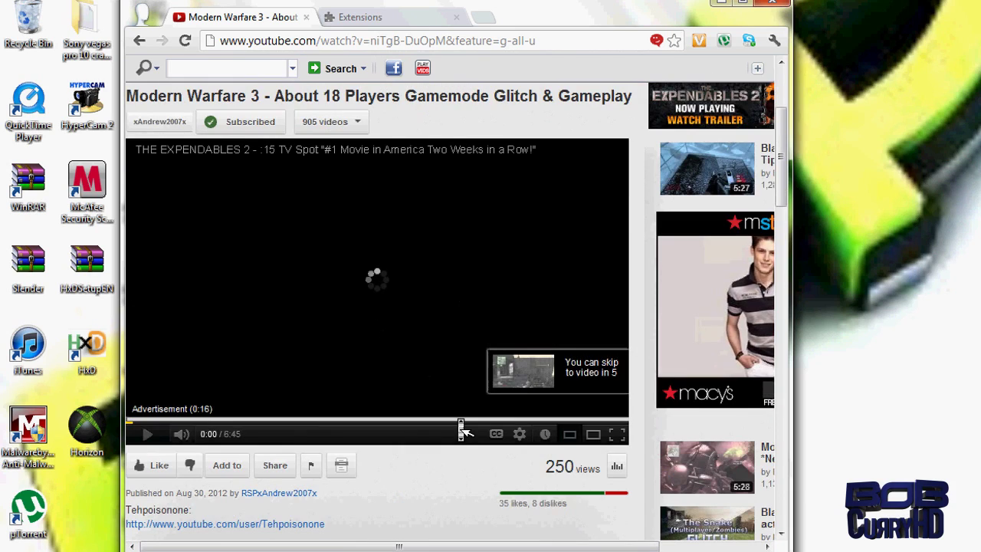
pyautogui.scroll(-1, 459, 425)
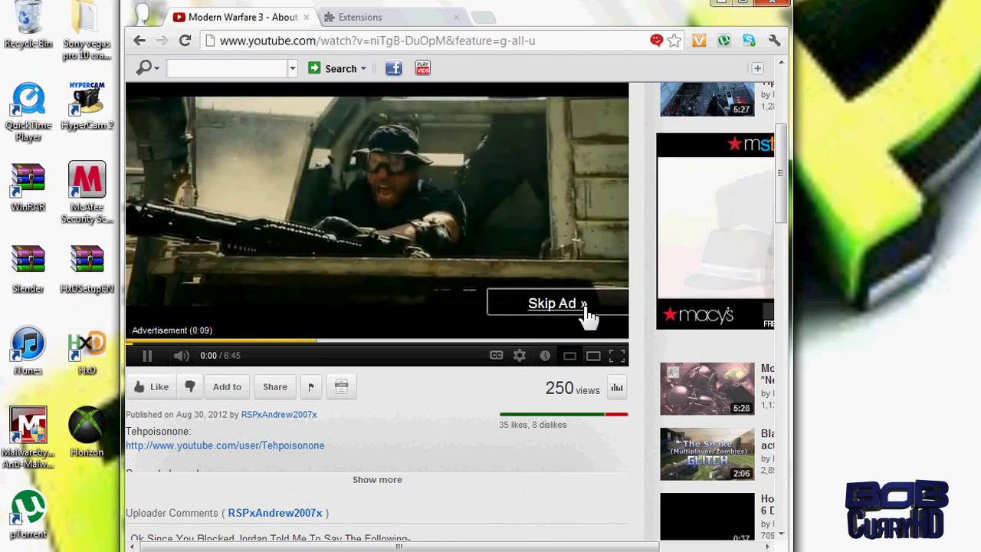
pyautogui.click(583, 304)
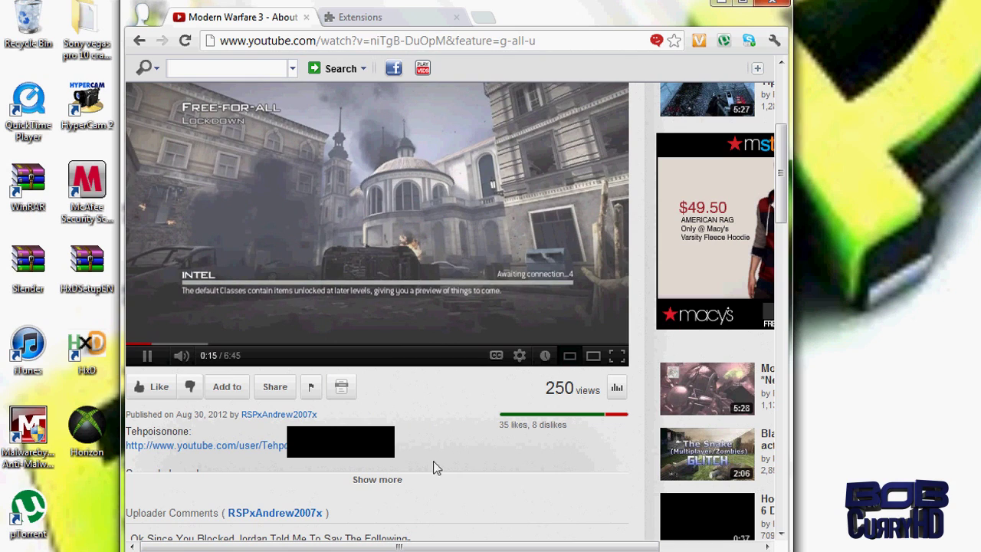
pyautogui.tripleClick(410, 441)
pyautogui.doubleClick(374, 445)
pyautogui.tripleClick(373, 447)
pyautogui.click(372, 446)
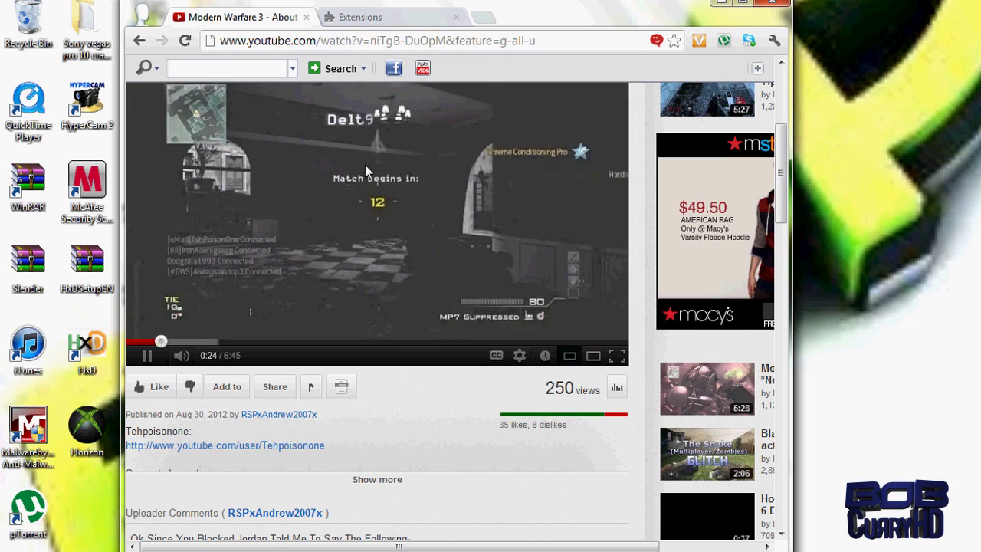
# Enable the Yontoo extension and reload the YouTube video page
pyautogui.click(379, 18)
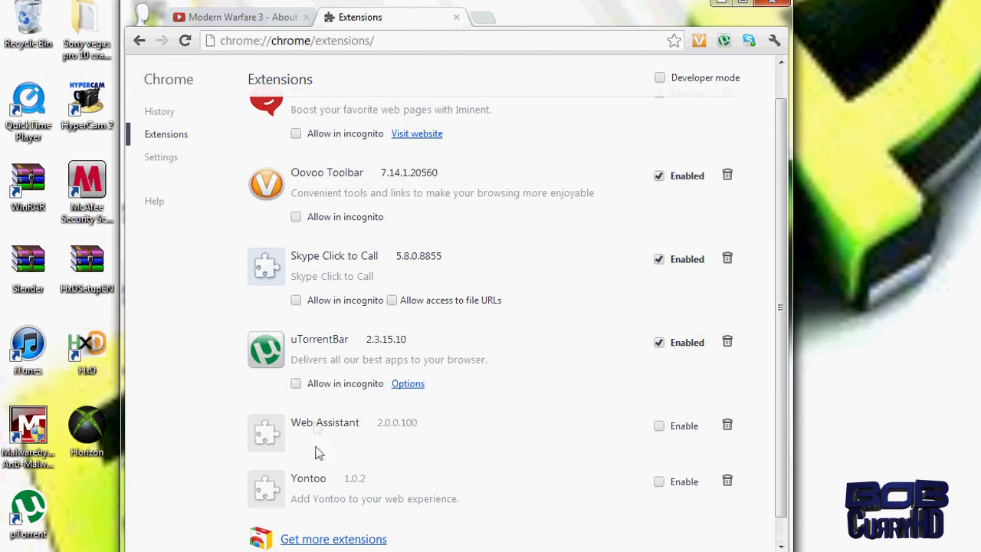
pyautogui.click(659, 482)
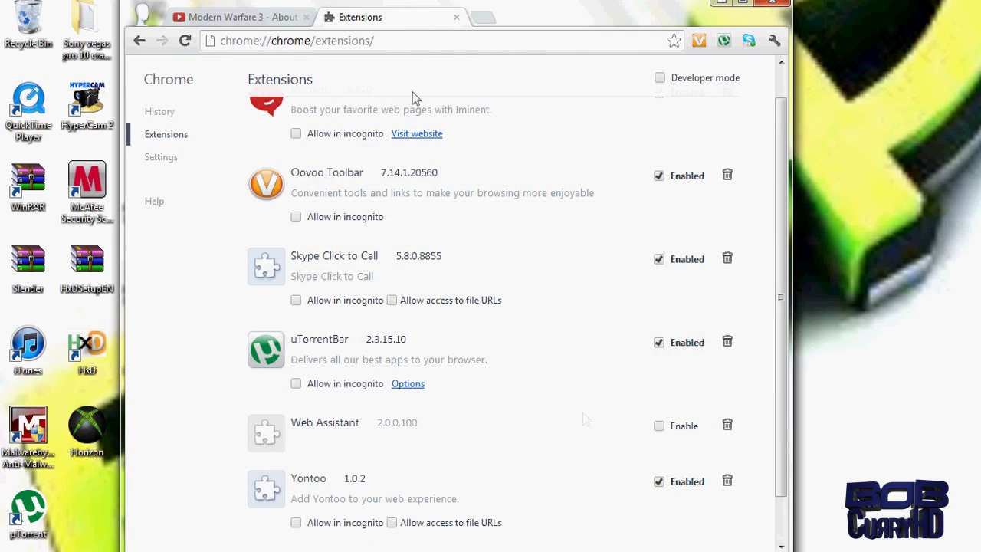
pyautogui.click(242, 23)
pyautogui.click(185, 41)
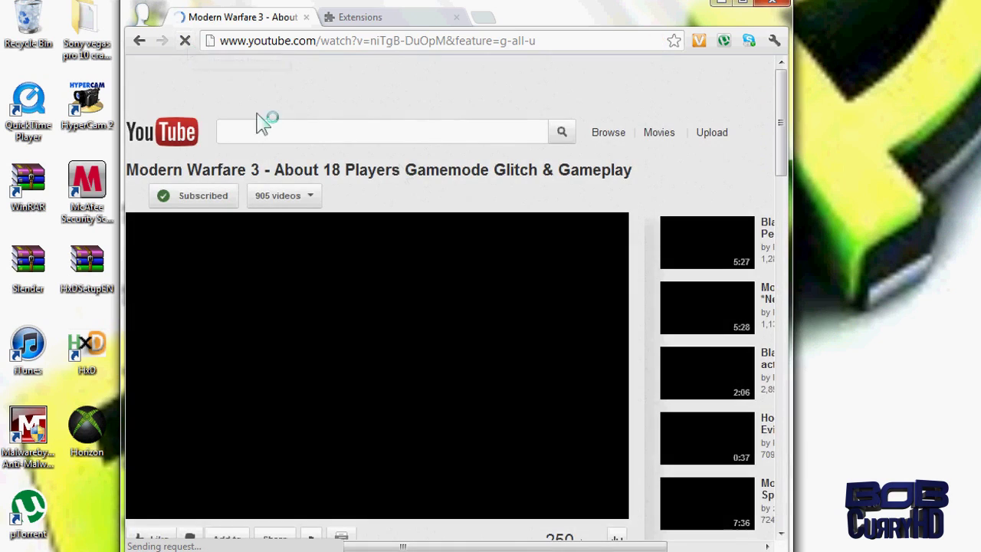
# Expand the Download format list below the video and look through its MP3, MP4 and FLV options
pyautogui.scroll(-3, 339, 298)
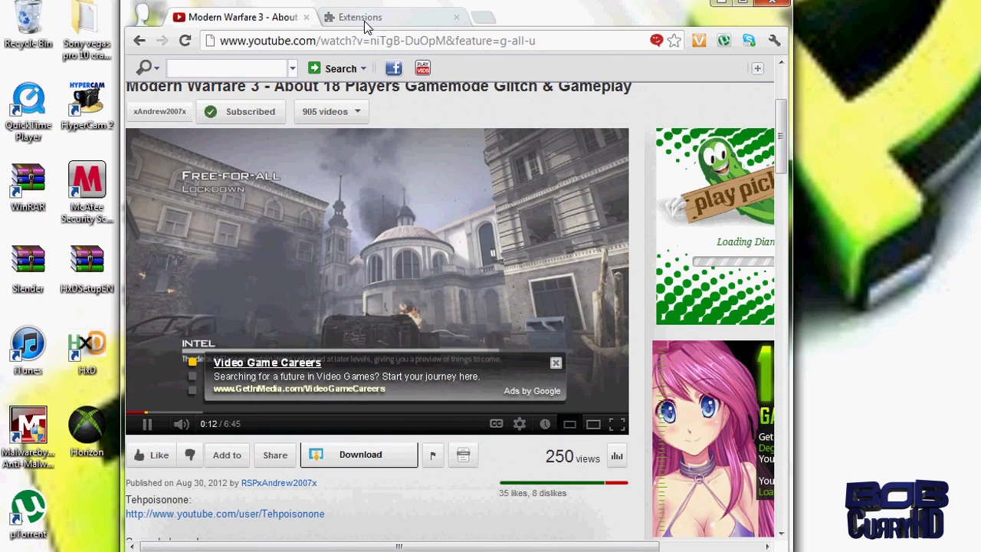
pyautogui.click(366, 464)
pyautogui.scroll(-3, 371, 468)
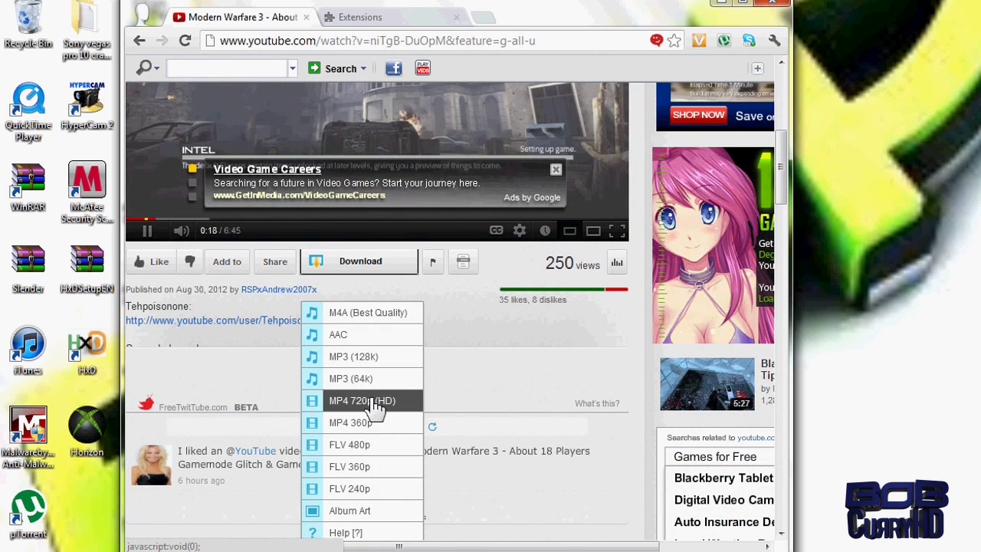
# Open the Downloads page on yontoo.com and review the packages for each platform and browser
pyautogui.click(372, 40)
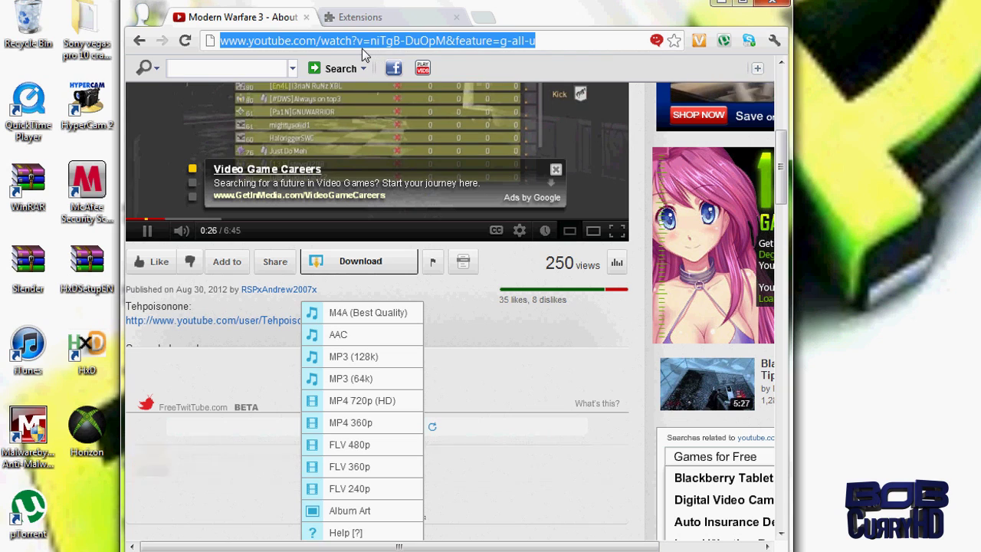
pyautogui.write('yon')
pyautogui.press('Return')
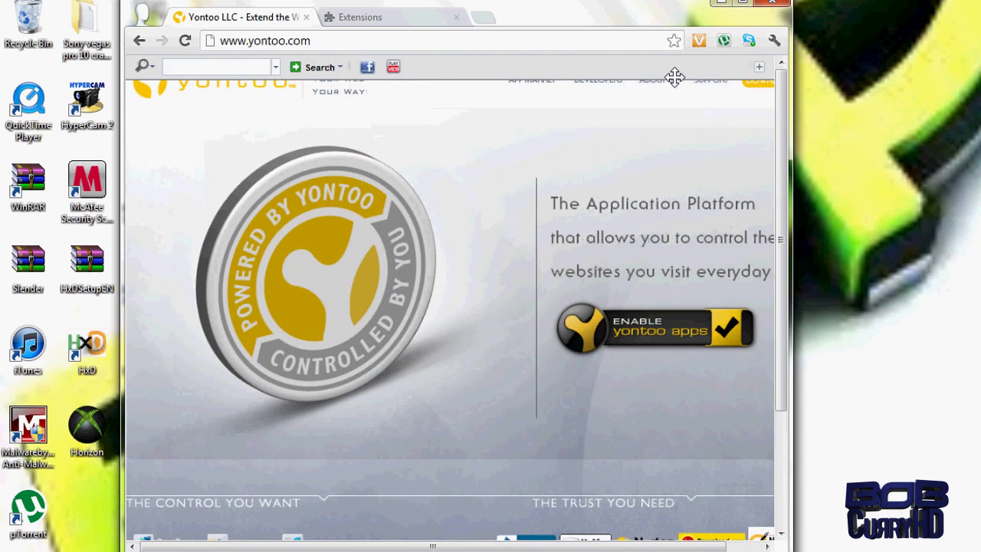
pyautogui.click(674, 76)
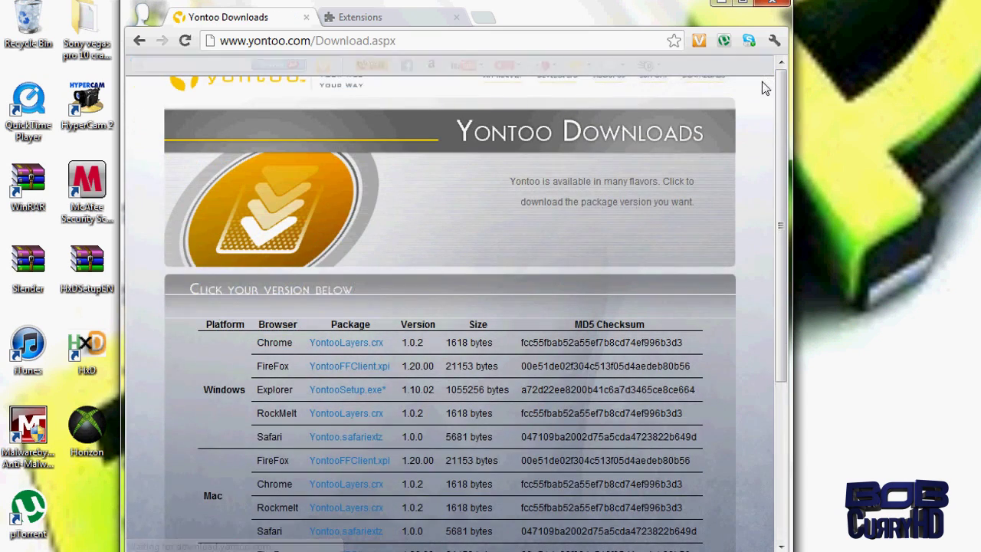
pyautogui.scroll(-1, 353, 314)
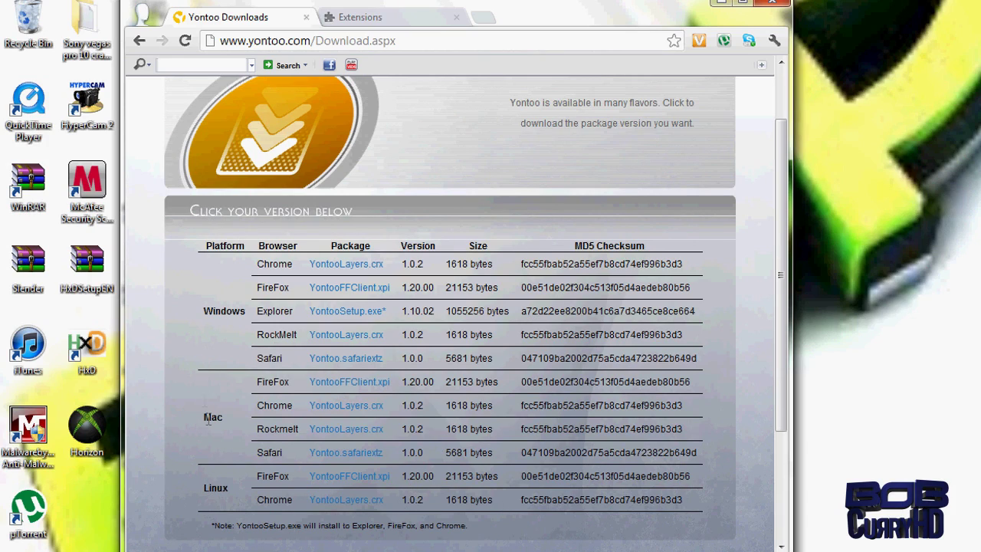
pyautogui.scroll(-3, 545, 424)
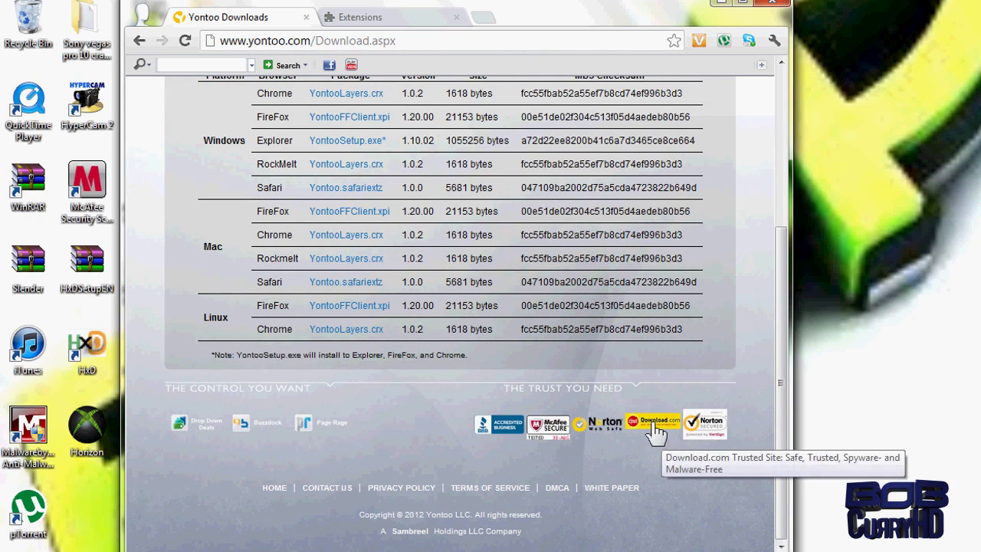
pyautogui.scroll(3, 537, 325)
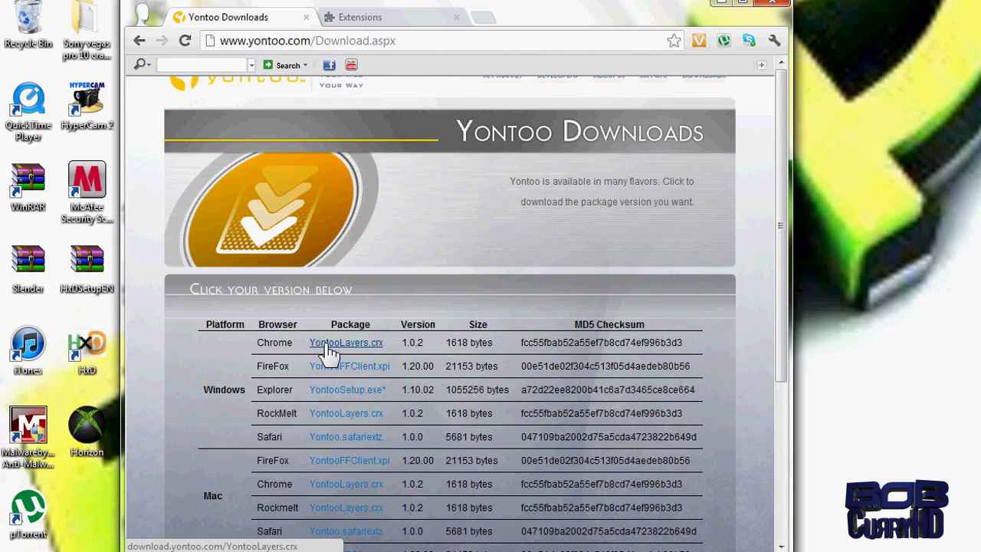
# Return to the Extensions page and open Chrome's Settings page there
pyautogui.click(772, 38)
pyautogui.click(415, 20)
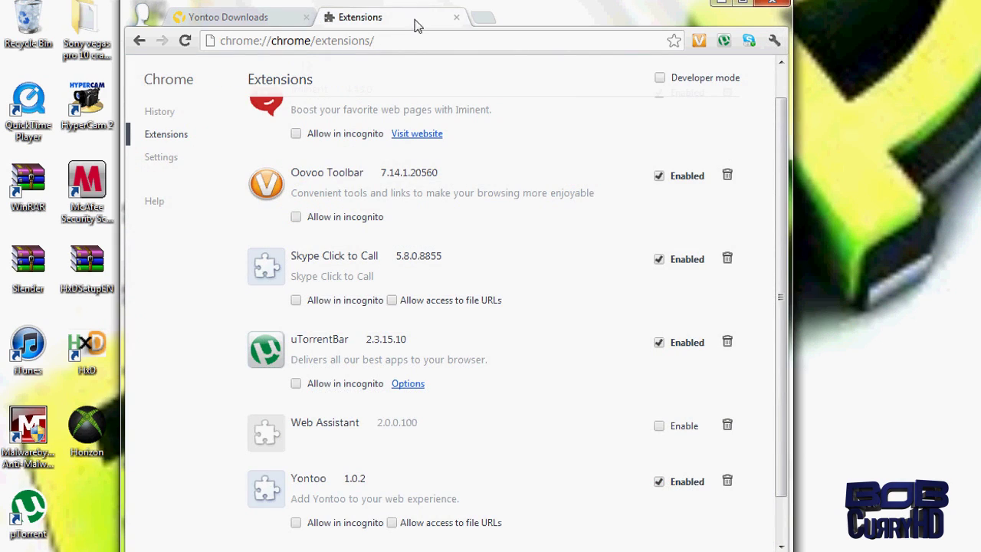
pyautogui.click(774, 41)
pyautogui.click(565, 313)
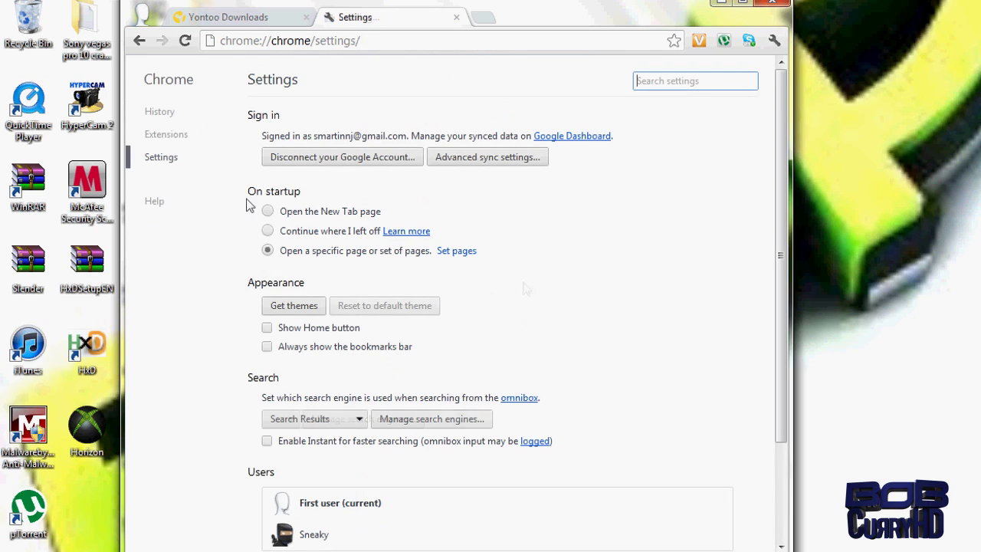
# Return to the Extensions page, look over the installed extensions down to Yontoo, and close that tab
pyautogui.click(166, 134)
pyautogui.scroll(-2, 387, 293)
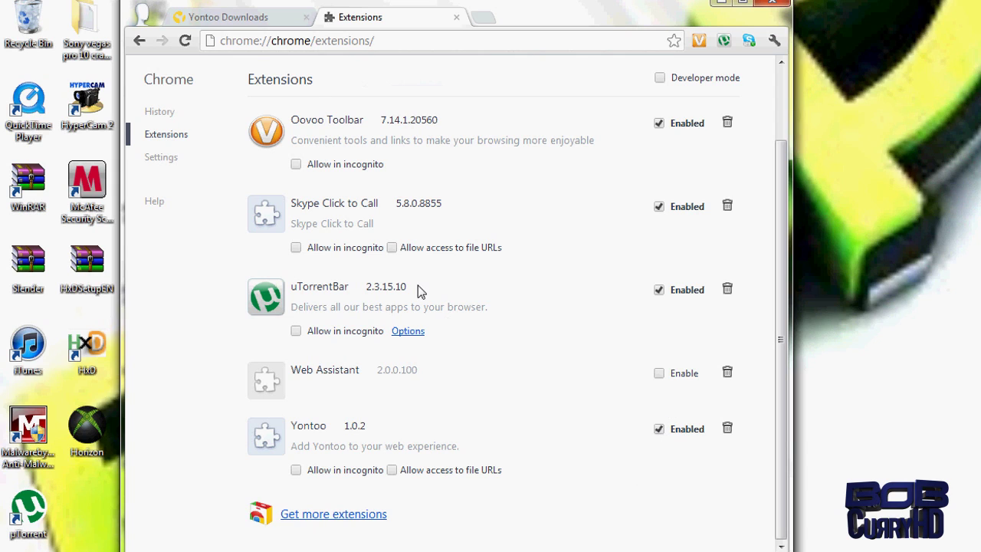
pyautogui.click(456, 17)
pyautogui.click(291, 40)
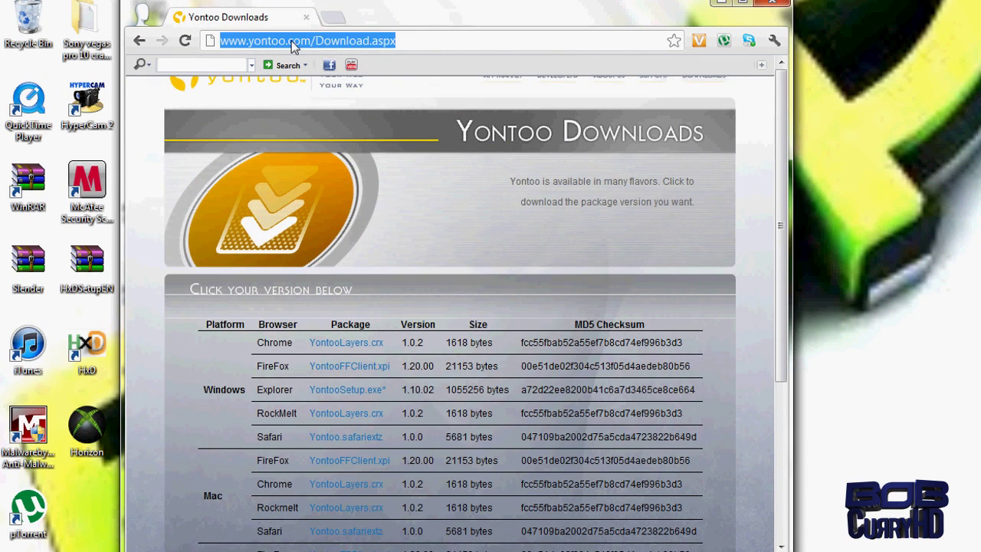
pyautogui.write('www.youtube.com')
pyautogui.press('Return')
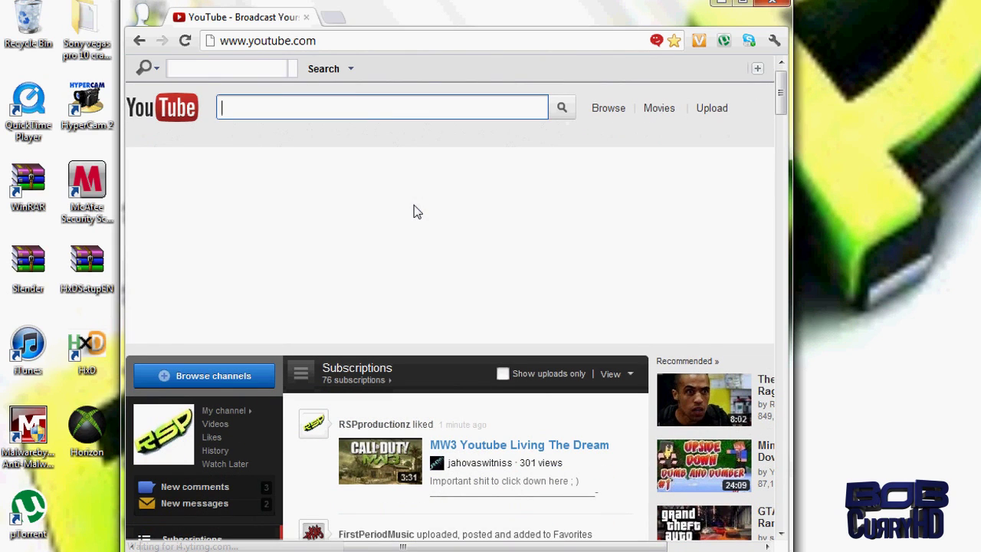
pyautogui.scroll(-1, 413, 207)
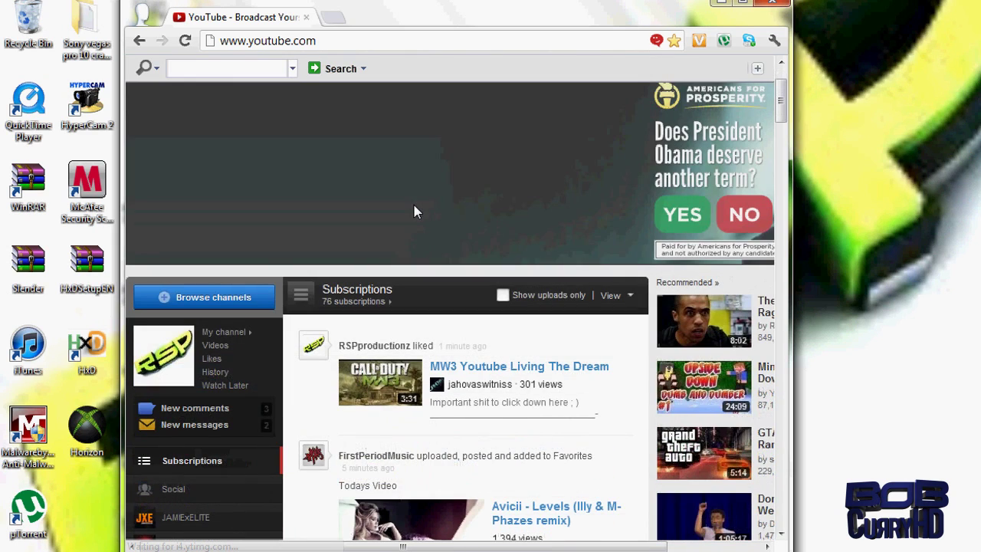
pyautogui.scroll(-1, 415, 213)
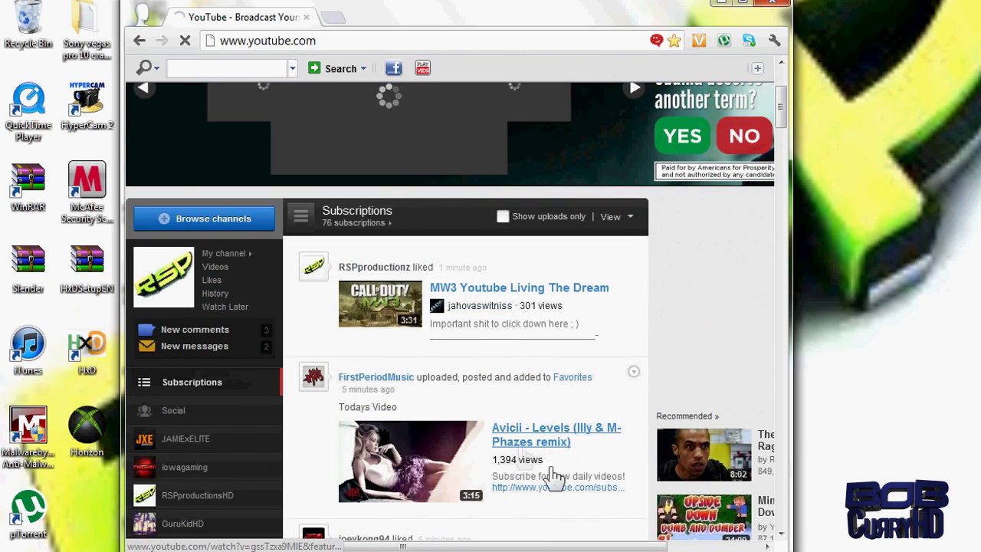
pyautogui.click(552, 443)
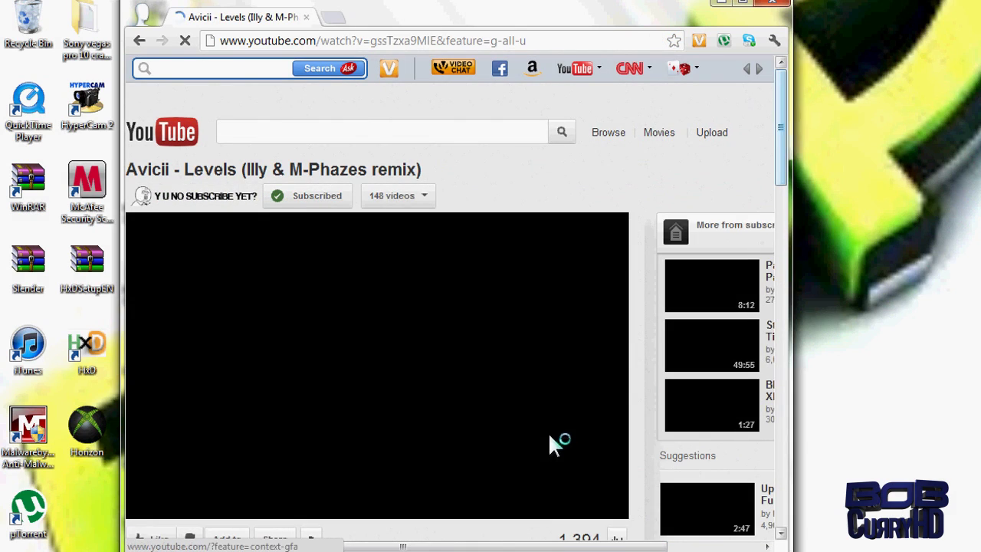
# Download the video as MP3 (128k) using the Download option below the player
pyautogui.moveTo(786, 167); pyautogui.dragTo(787, 213)
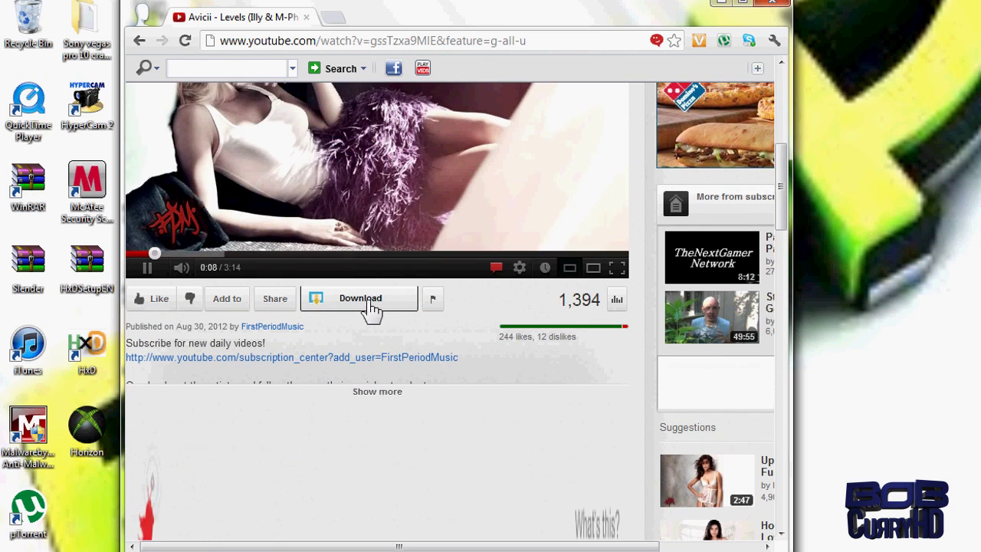
pyautogui.click(372, 305)
pyautogui.scroll(-2, 360, 360)
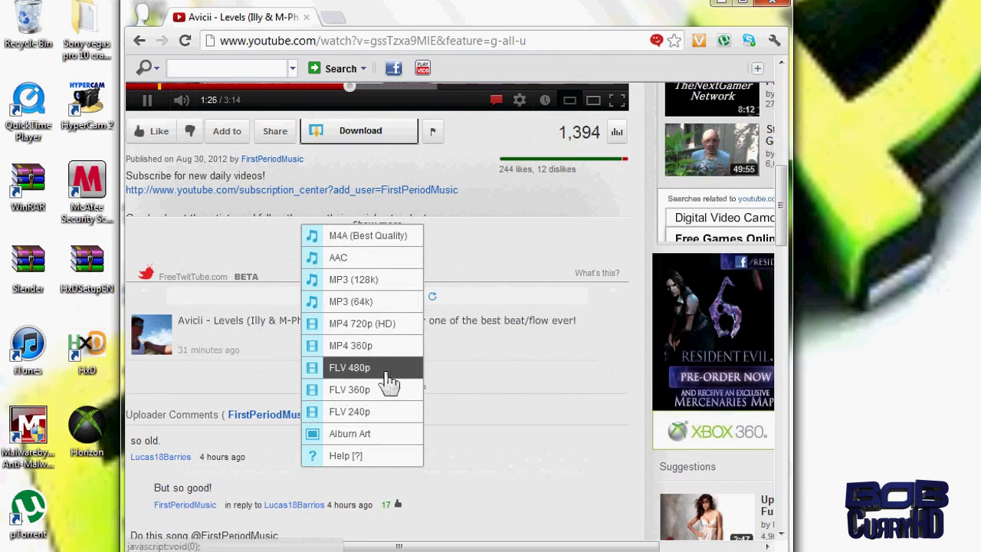
pyautogui.click(370, 283)
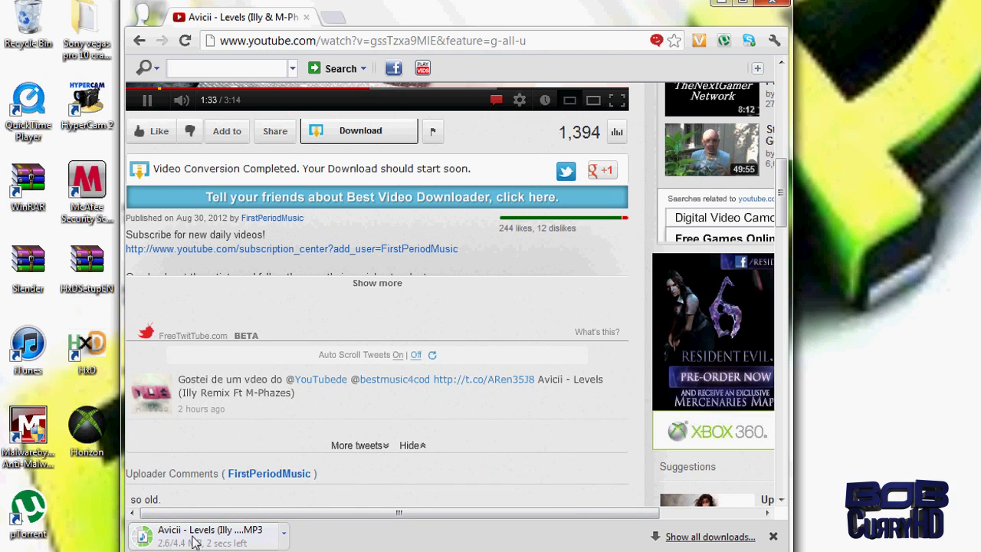
# Show the downloaded MP3 in its Downloads folder, pausing the YouTube video before returning to that folder
pyautogui.click(284, 535)
pyautogui.click(343, 492)
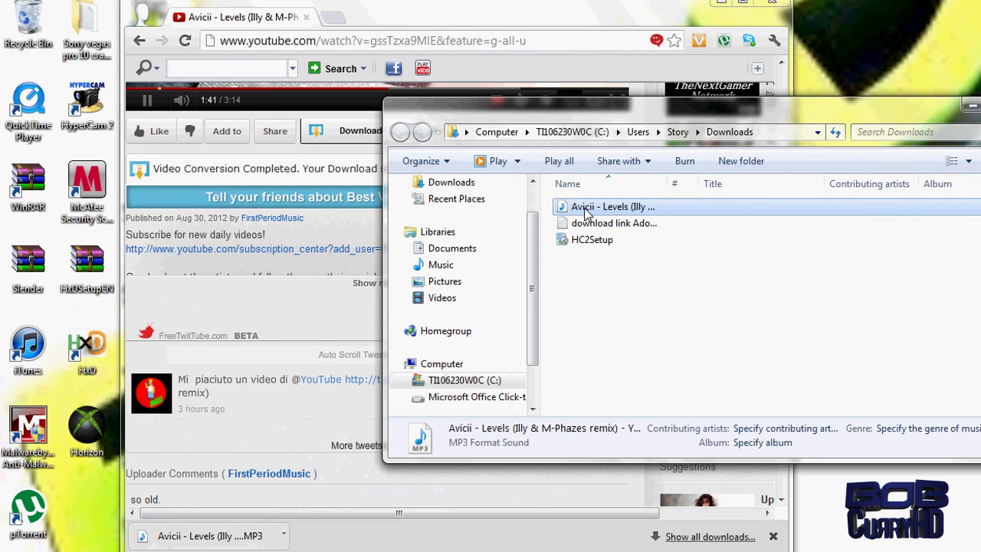
pyautogui.click(137, 105)
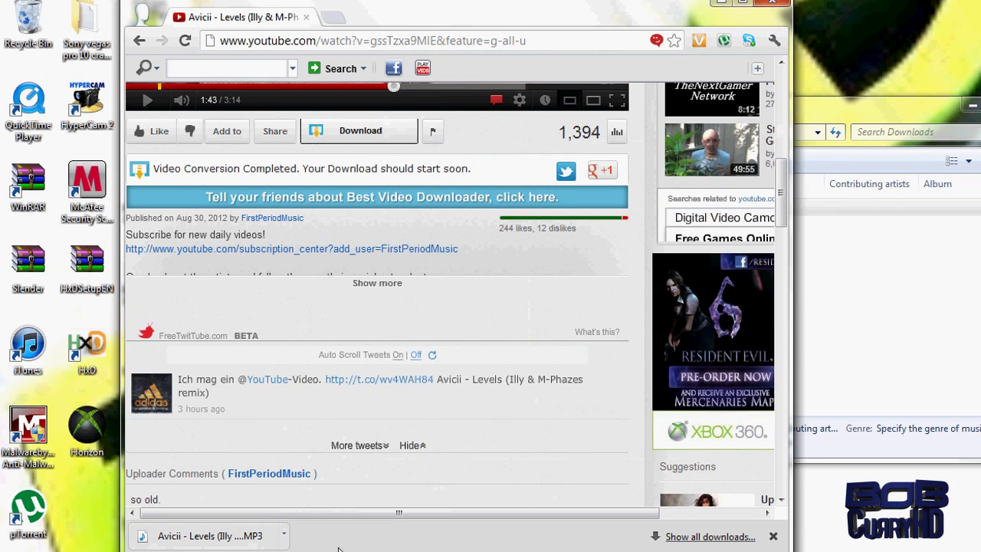
pyautogui.hotkey('alt', 'Tab')
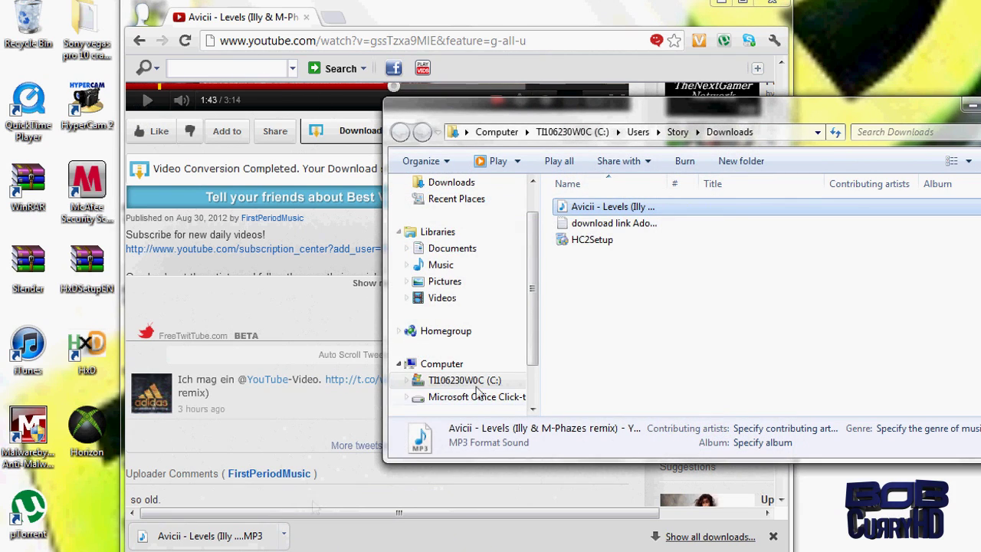
# Play the downloaded Avicii MP3 in a maximized media player window and close the player
pyautogui.doubleClick(601, 207)
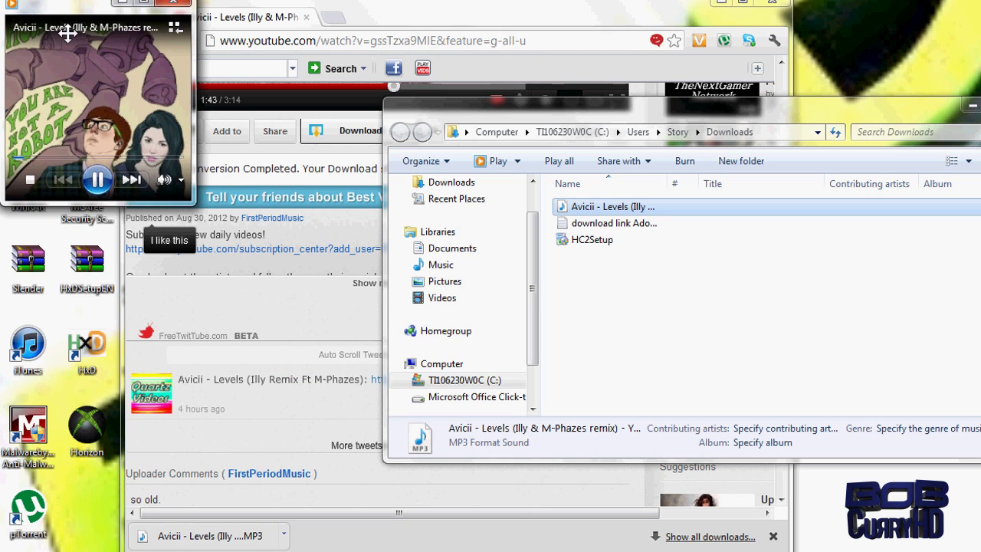
pyautogui.click(146, 4)
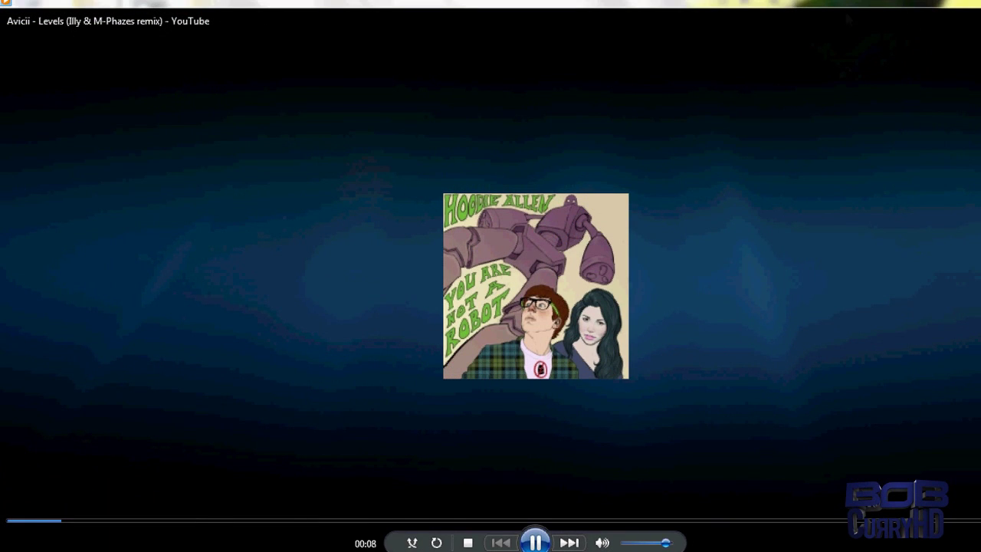
pyautogui.click(977, 3)
# Return to the top of the YouTube video page and clear the browser and Downloads folder windows off the desktop
pyautogui.click(472, 16)
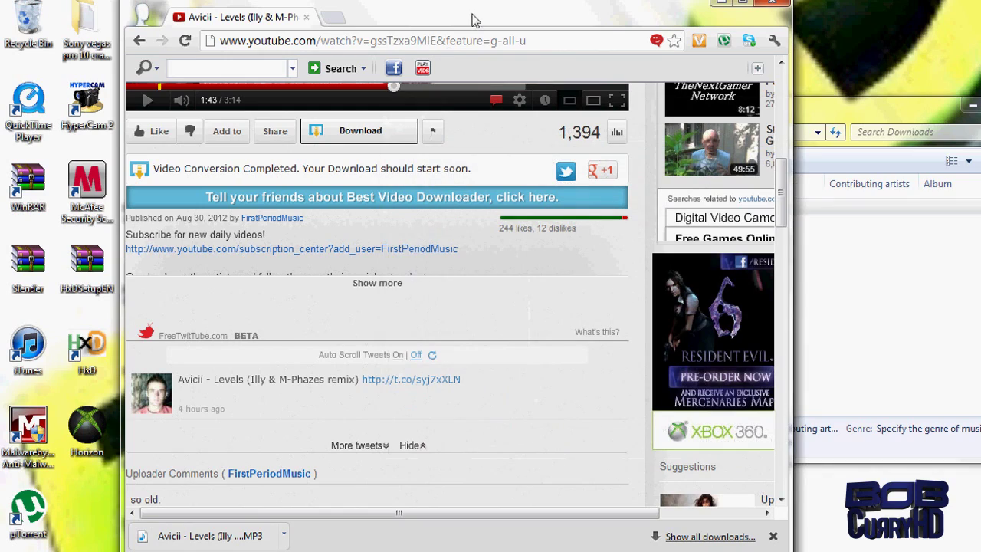
pyautogui.scroll(4, 404, 285)
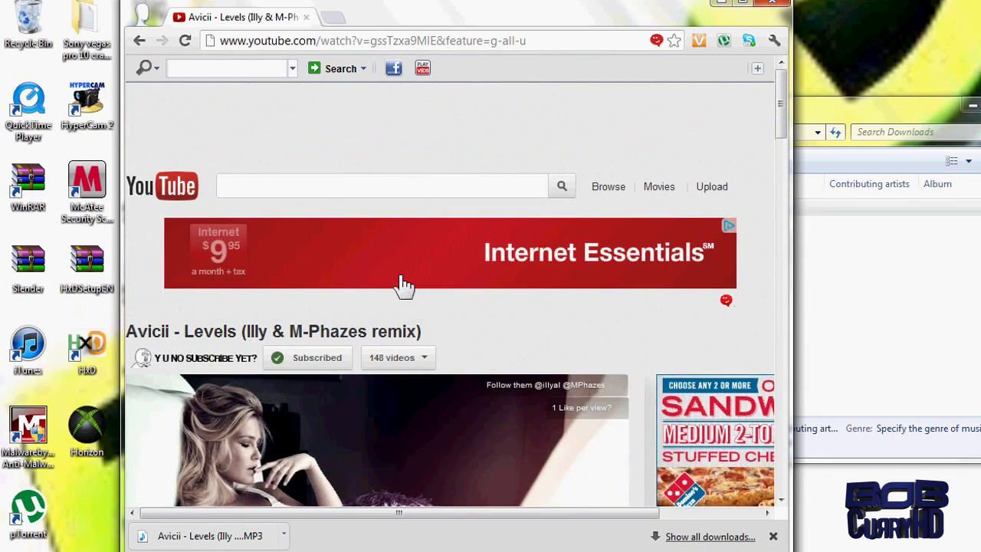
pyautogui.click(816, 115)
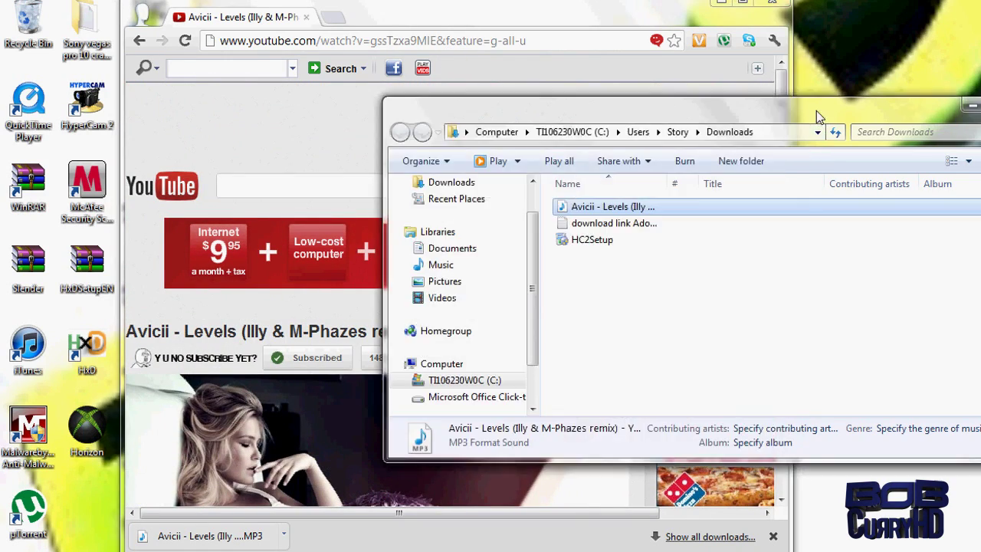
pyautogui.doubleClick(816, 110)
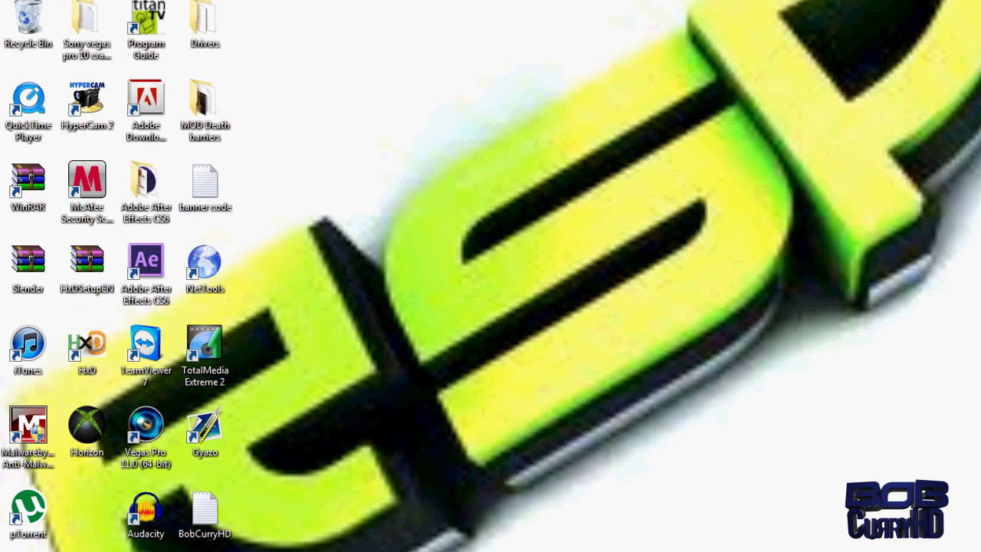
pyautogui.moveTo(509, 551)
pyautogui.click(510, 505)
pyautogui.rightClick(509, 550)
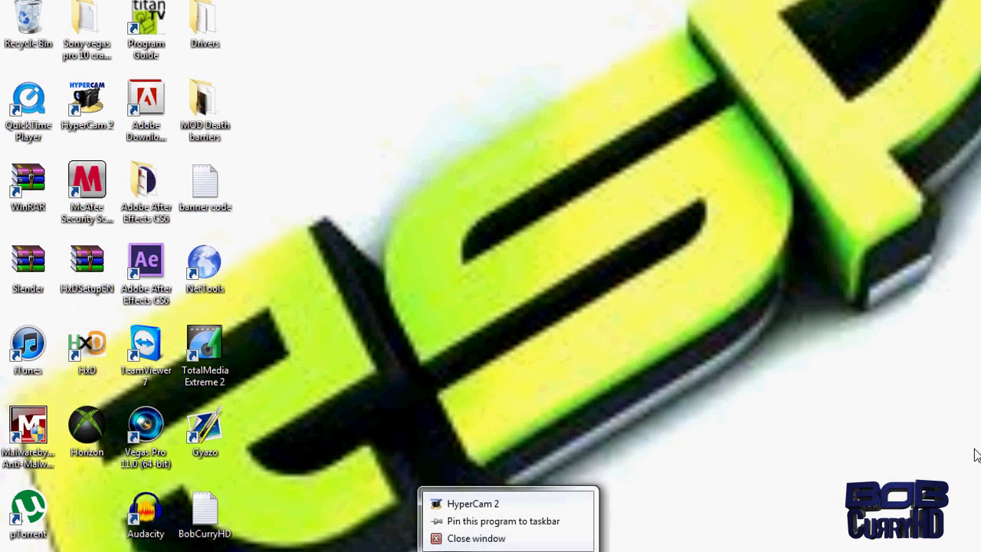
pyautogui.click(975, 455)
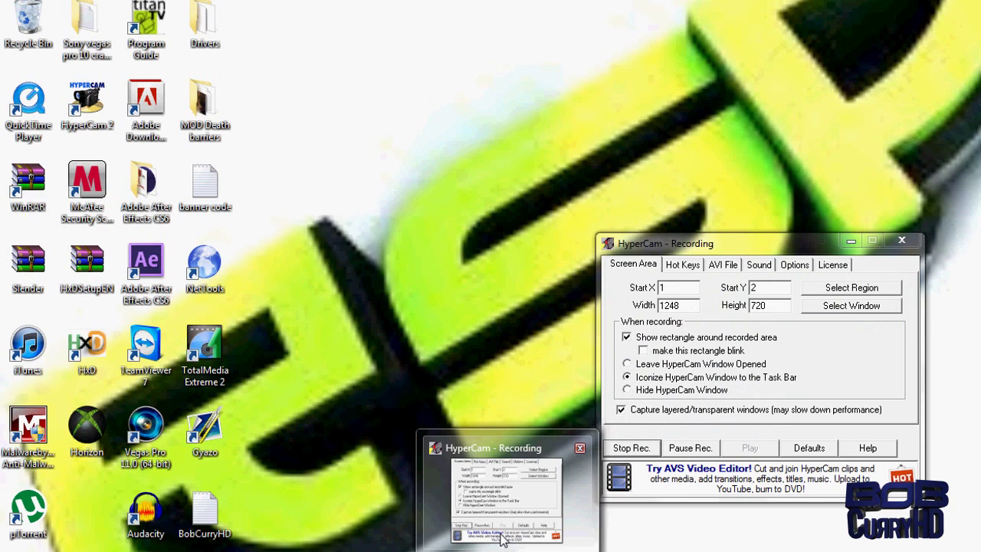
pyautogui.click(503, 538)
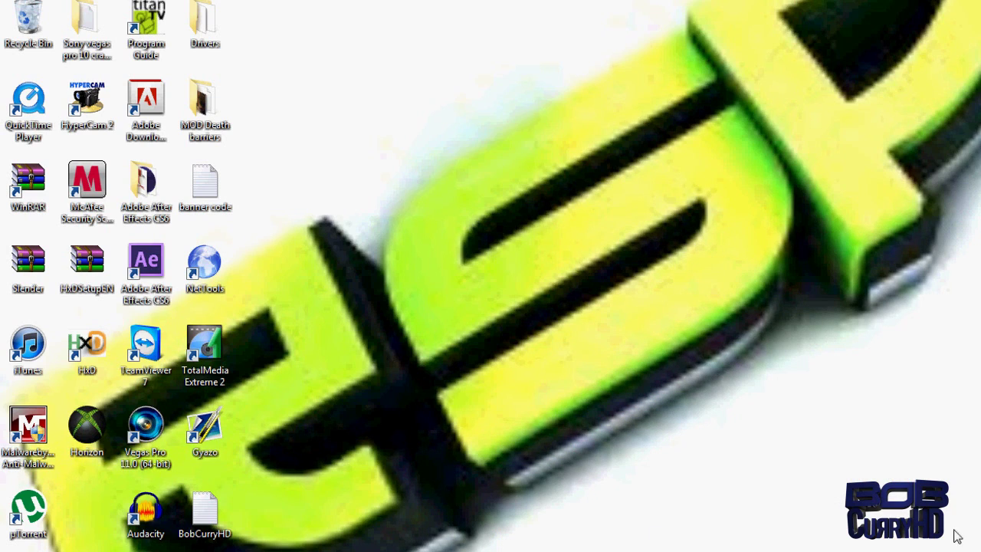